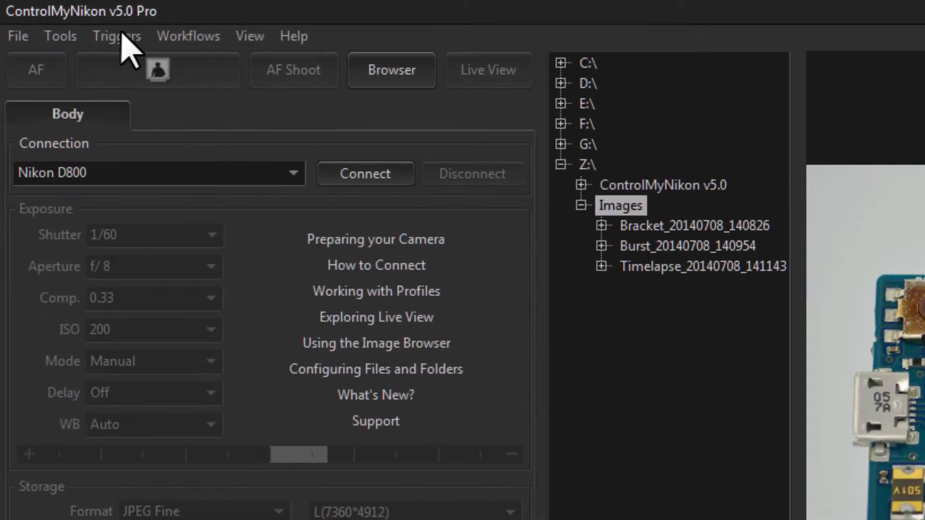
Step: Enable the Web trigger on 127.0.0.1 port 80 so the web server starts
{"action": "left_click", "coordinate": [50, 16]}
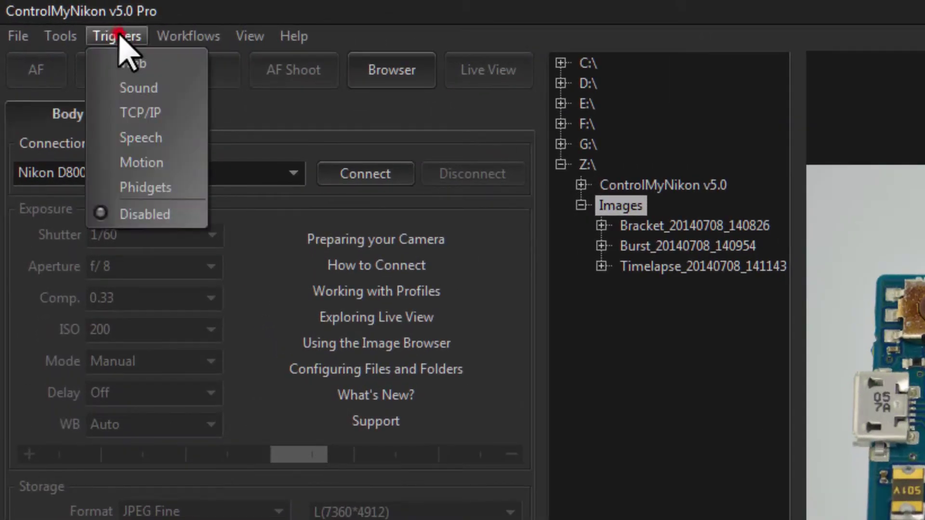
{"action": "left_click", "coordinate": [171, 65]}
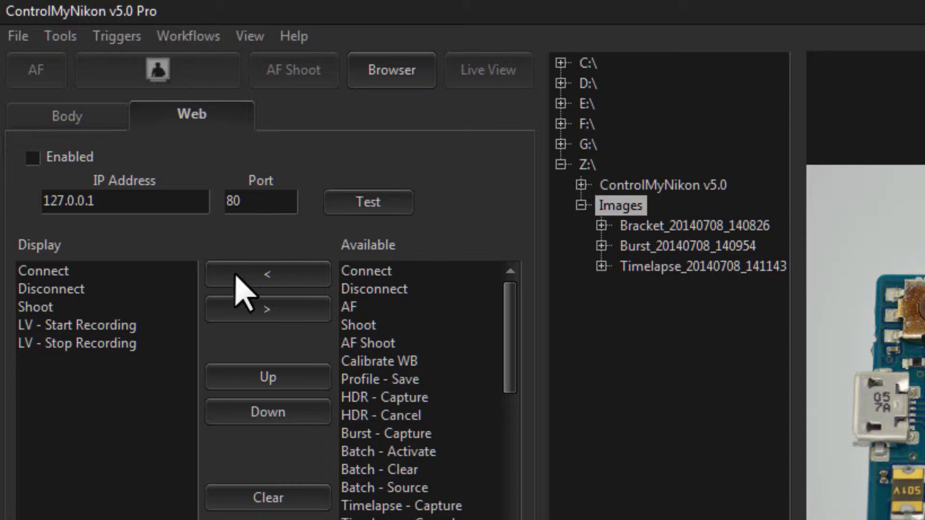
{"action": "left_click", "coordinate": [58, 159]}
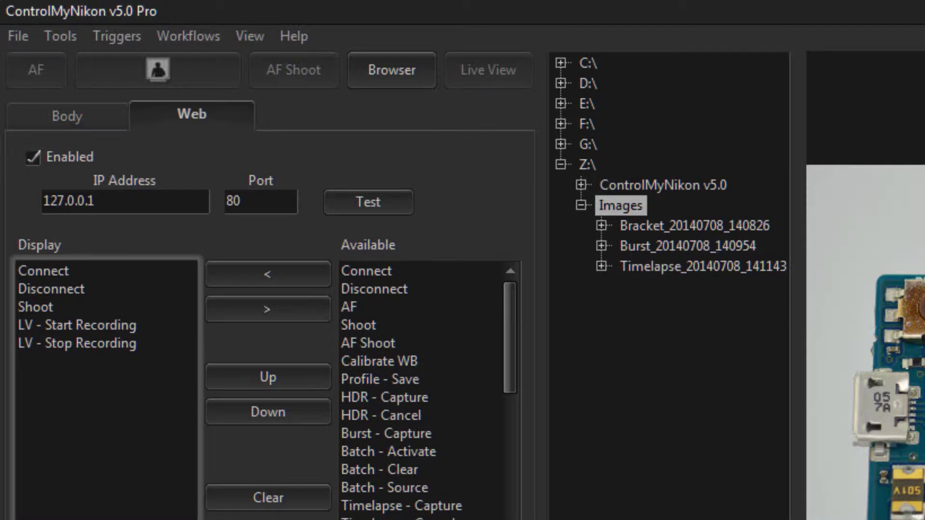
{"action": "left_click", "coordinate": [270, 201]}
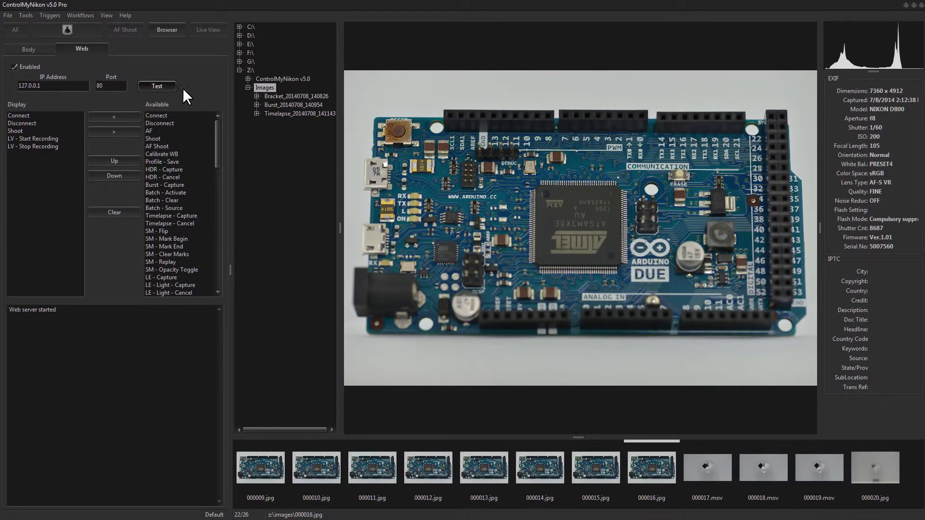
Step: Open the 127.0.0.1 Web Trigger page in Chrome and shrink the window beside the camera app
{"action": "left_click", "coordinate": [159, 85]}
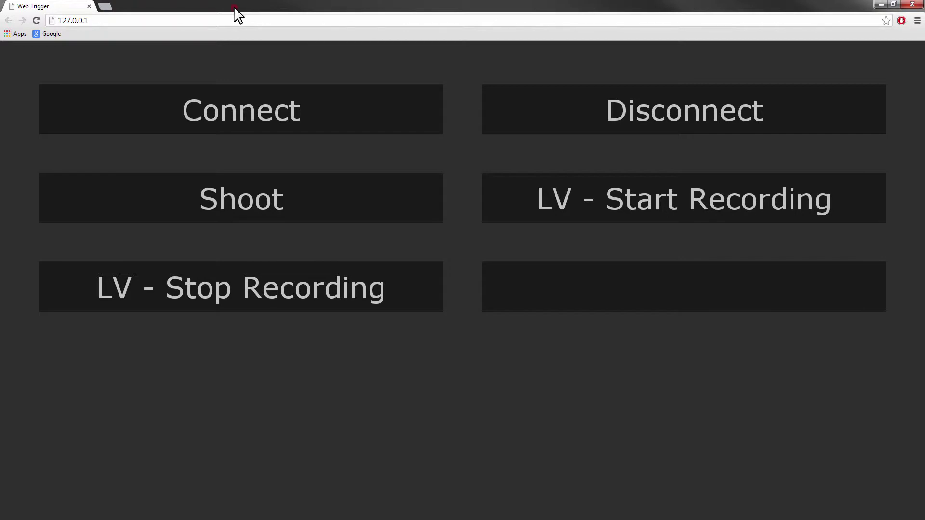
{"action": "double_click", "coordinate": [234, 7]}
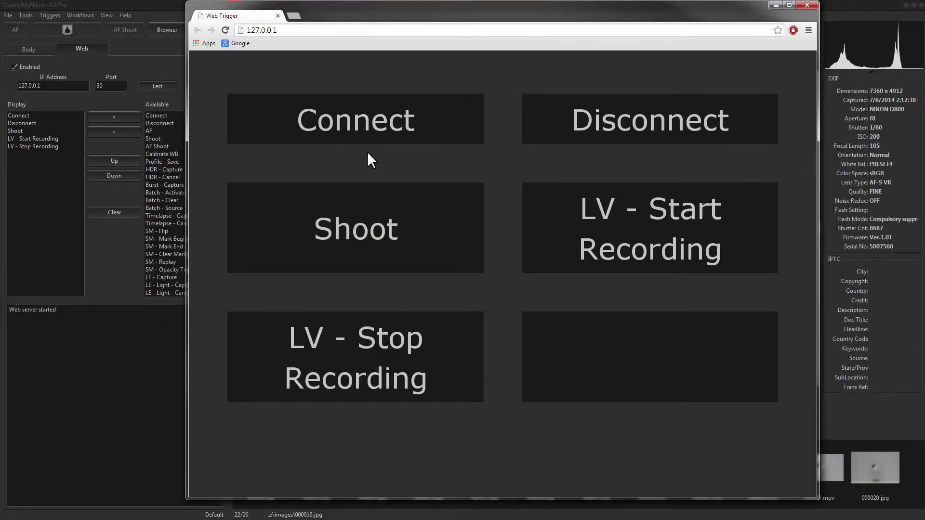
{"action": "left_click", "coordinate": [286, 30]}
{"action": "left_click_drag", "start_coordinate": [279, 30], "coordinate": [236, 30]}
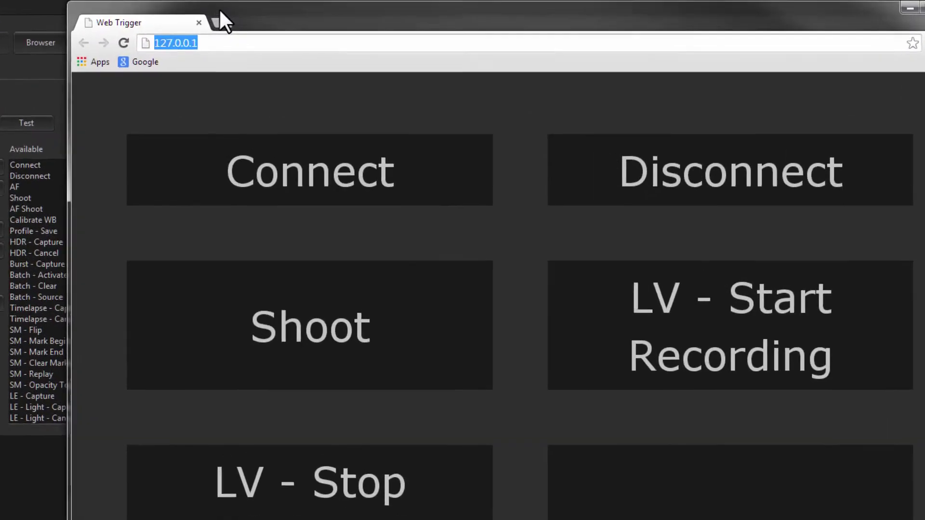
{"action": "left_click_drag", "start_coordinate": [294, 14], "coordinate": [360, 20]}
{"action": "left_click", "coordinate": [329, 35]}
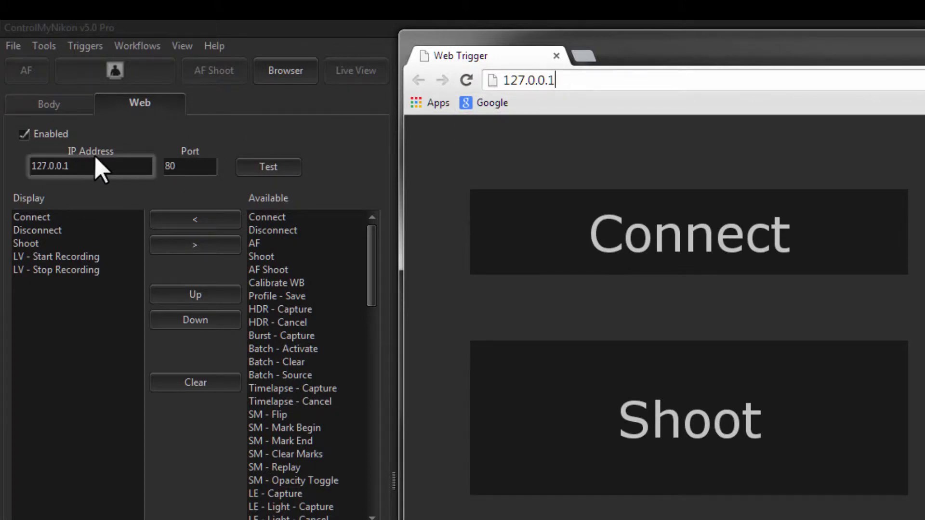
Step: Reopen the Web Trigger page from ControlMyNikon and bookmark it as Web Trigger
{"action": "left_click", "coordinate": [98, 169]}
{"action": "left_click_drag", "start_coordinate": [82, 166], "coordinate": [17, 165]}
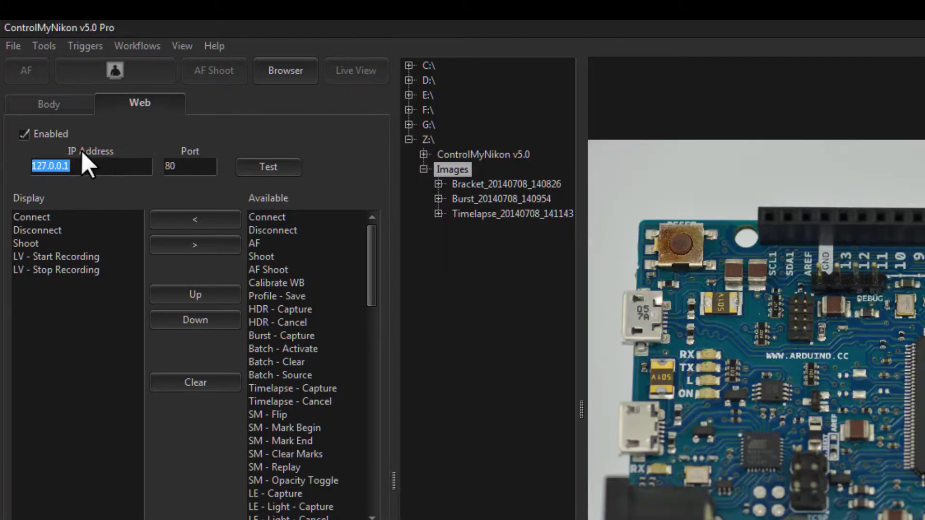
{"action": "left_click", "coordinate": [268, 167]}
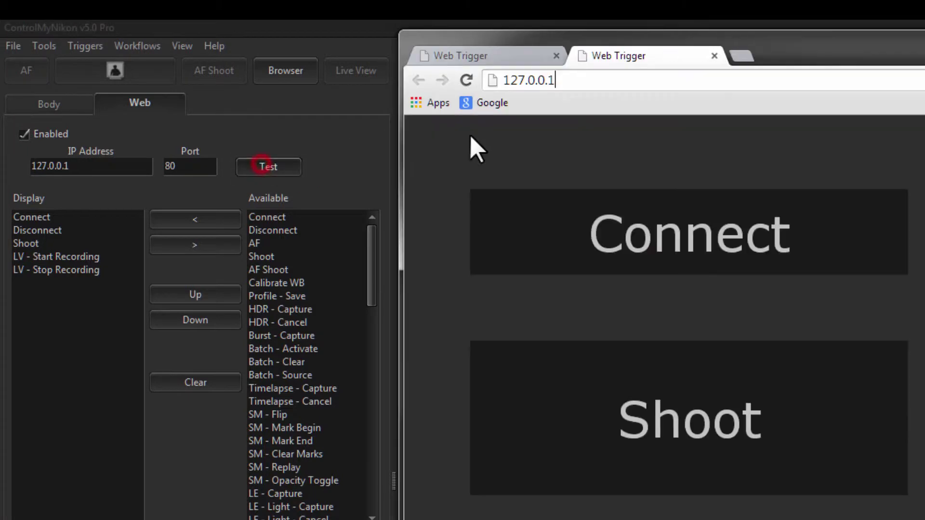
{"action": "left_click", "coordinate": [560, 79]}
{"action": "mouse_move", "coordinate": [494, 81]}
{"action": "left_mouse_down"}
{"action": "mouse_move", "coordinate": [533, 116]}
{"action": "mouse_move", "coordinate": [542, 101]}
{"action": "left_mouse_up"}
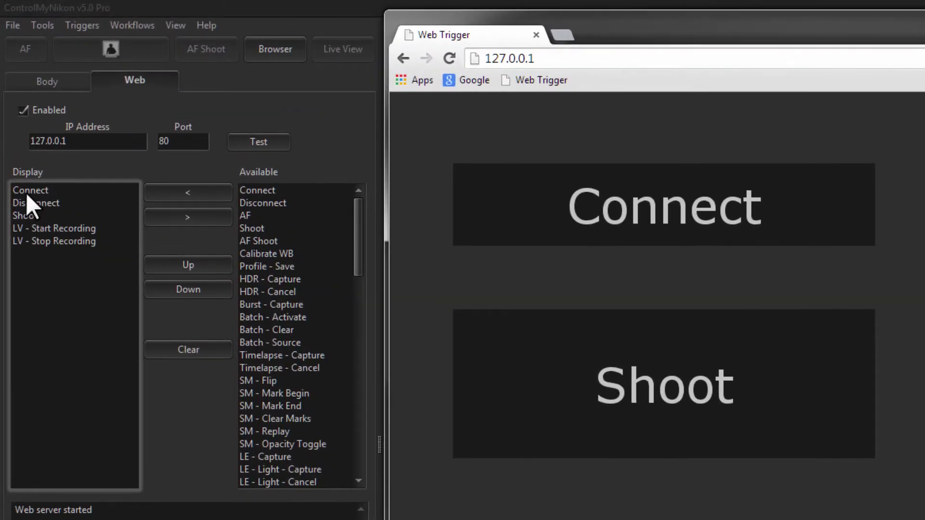
Step: Remove LV - Stop Recording and LV - Start Recording, leaving Connect, Disconnect and Shoot
{"action": "double_click", "coordinate": [42, 241]}
{"action": "double_click", "coordinate": [51, 229]}
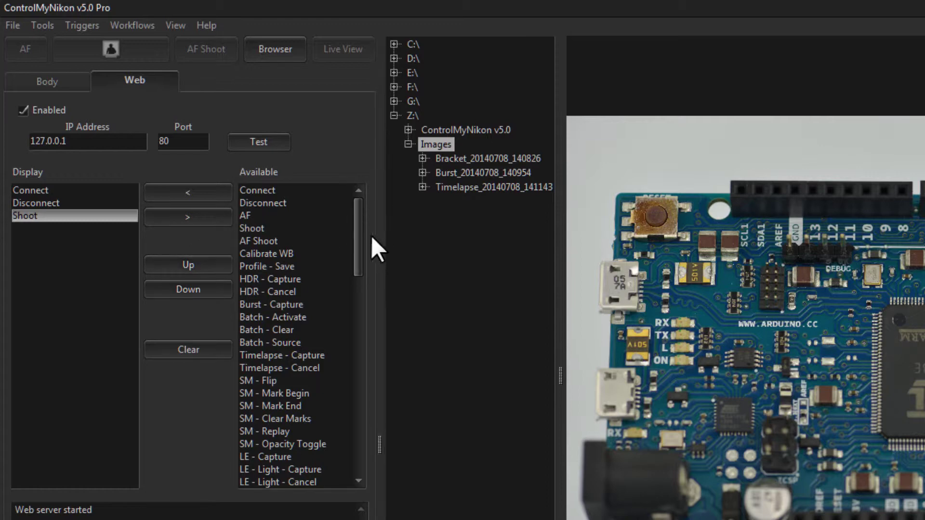
{"action": "left_click_drag", "start_coordinate": [359, 224], "coordinate": [369, 309]}
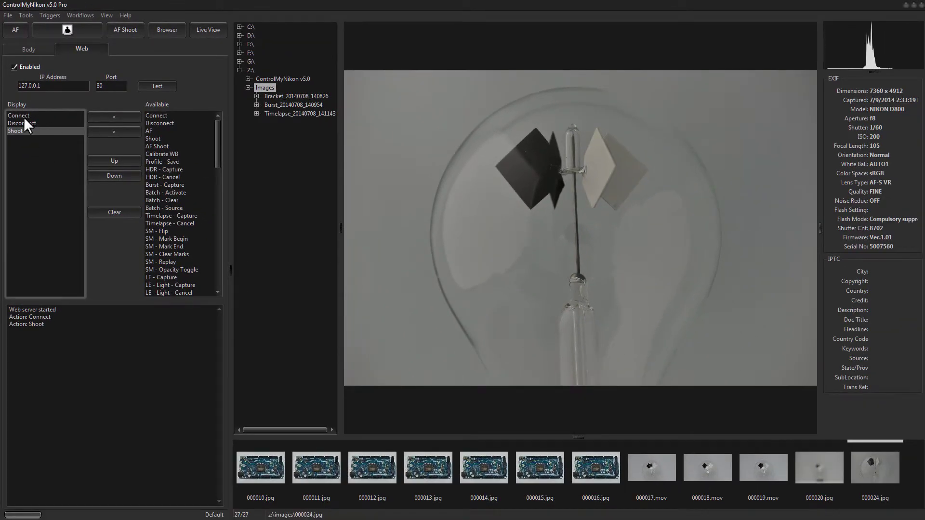
{"action": "left_click", "coordinate": [33, 49]}
{"action": "left_click", "coordinate": [75, 51]}
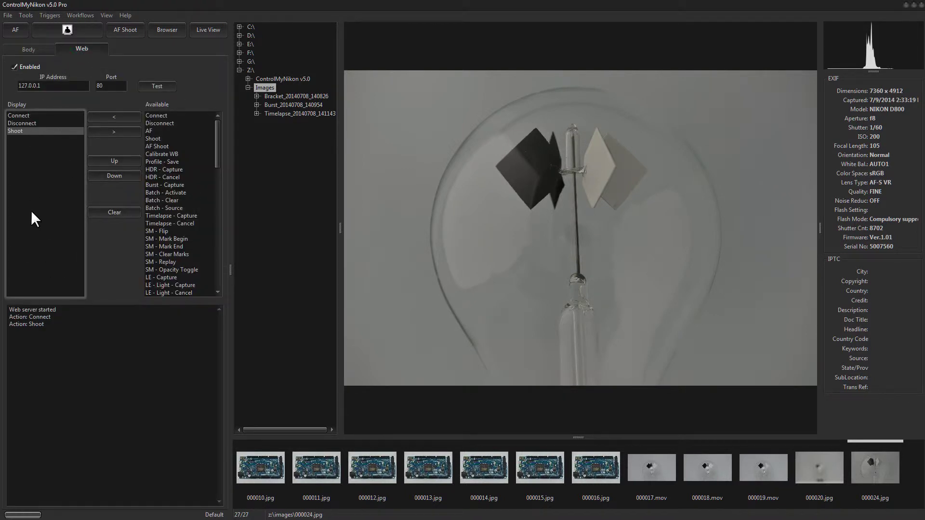
Step: Save the Default profile from the Body tab and confirm the saved message
{"action": "left_click", "coordinate": [21, 50]}
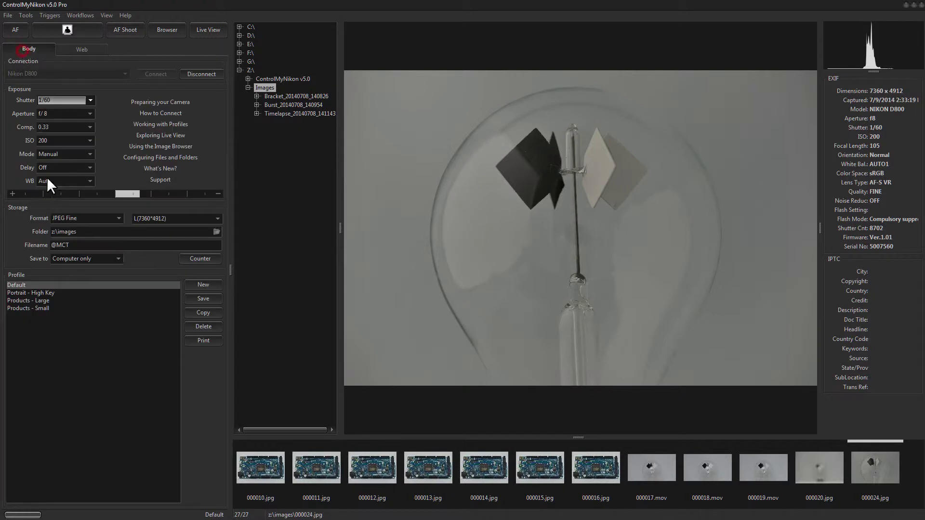
{"action": "left_click", "coordinate": [207, 298]}
{"action": "left_click", "coordinate": [150, 265]}
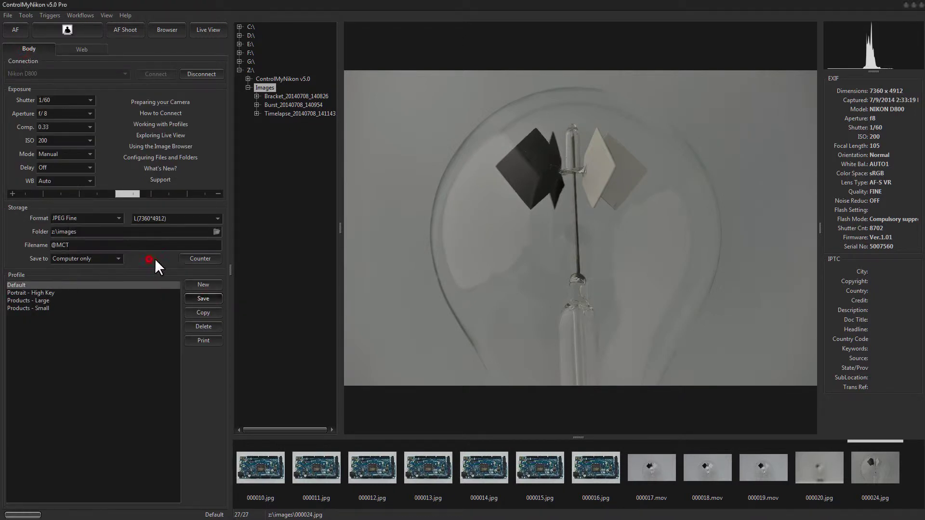
{"action": "key", "text": "Return"}
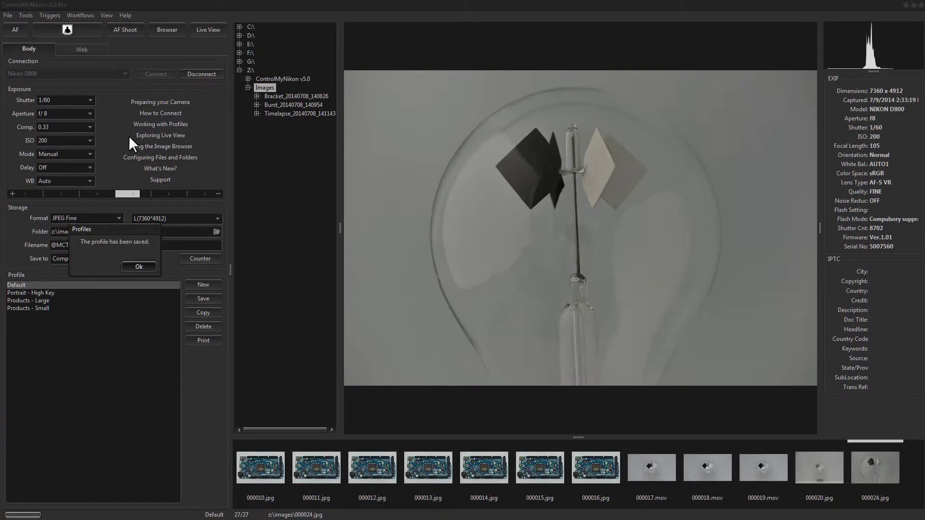
{"action": "key", "text": "Return"}
{"action": "left_click", "coordinate": [79, 48]}
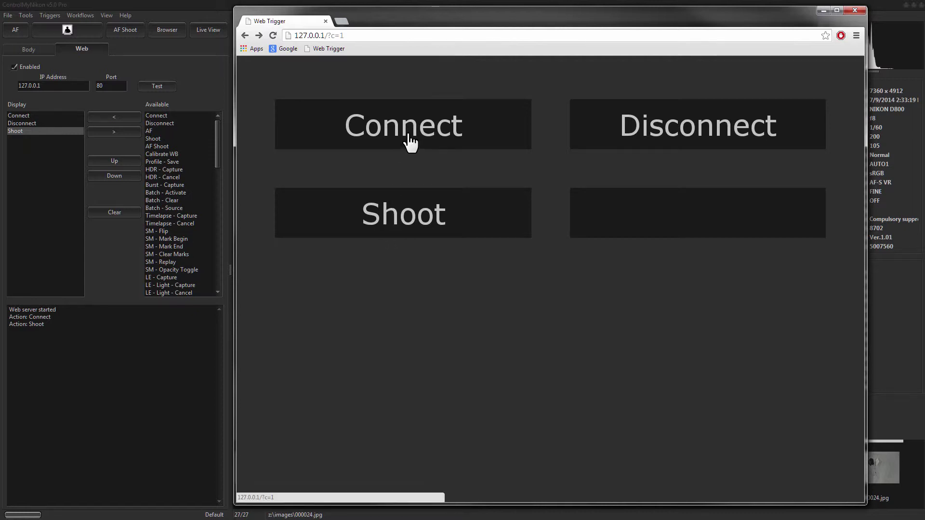
Step: Disconnect and reconnect the camera from the web page, then fire four shots up to 000028.jpg
{"action": "left_click", "coordinate": [671, 134]}
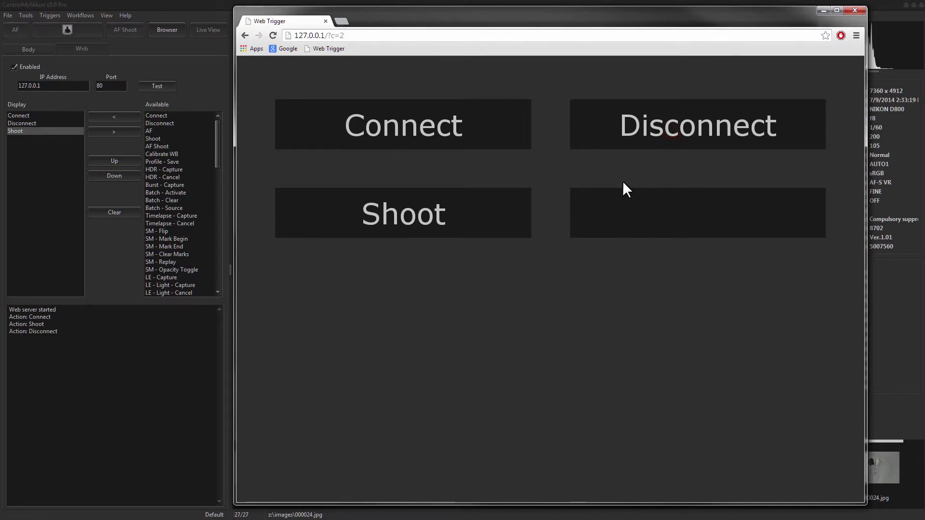
{"action": "left_click", "coordinate": [433, 132]}
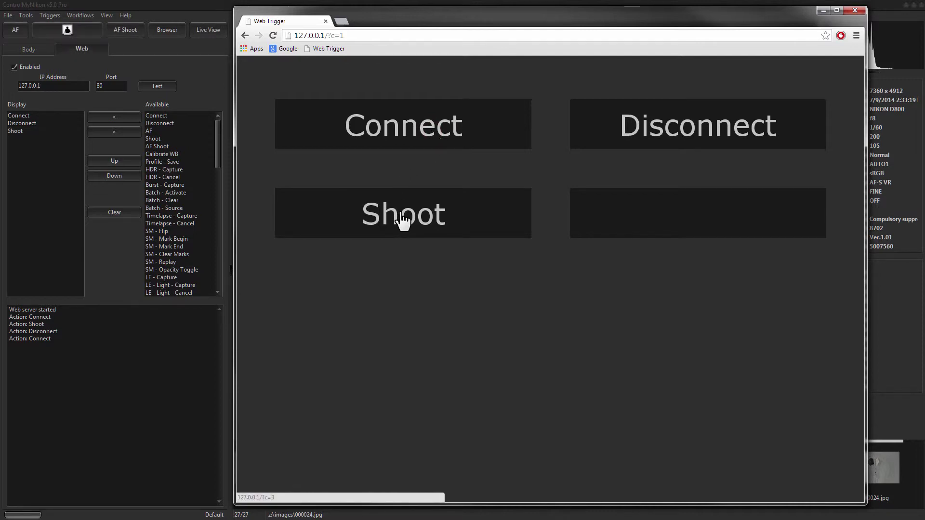
{"action": "left_click_drag", "start_coordinate": [484, 20], "coordinate": [641, 91]}
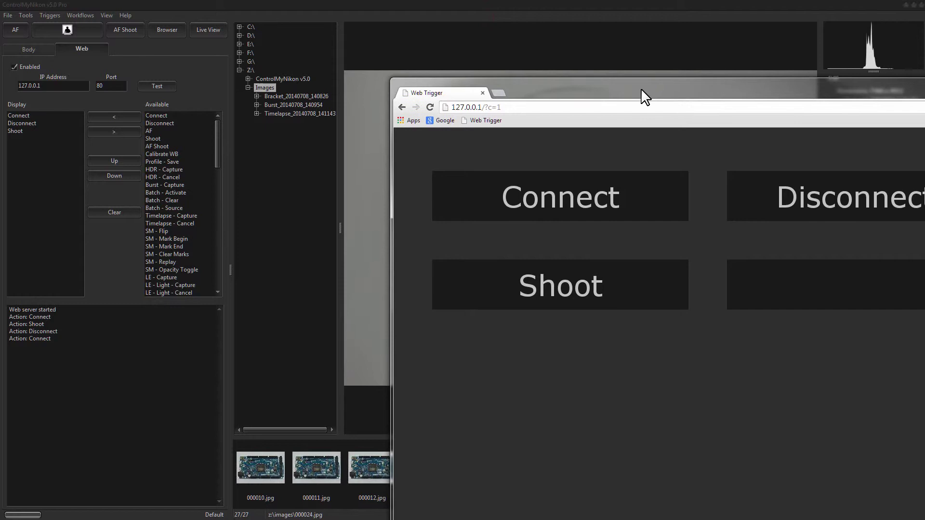
{"action": "left_click", "coordinate": [581, 290]}
{"action": "left_click", "coordinate": [554, 289]}
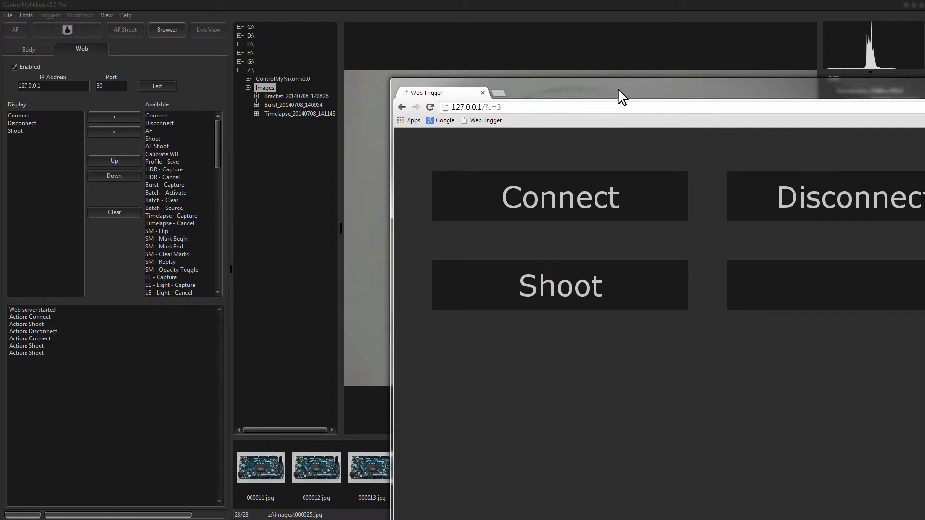
{"action": "left_click_drag", "start_coordinate": [600, 87], "coordinate": [774, 119]}
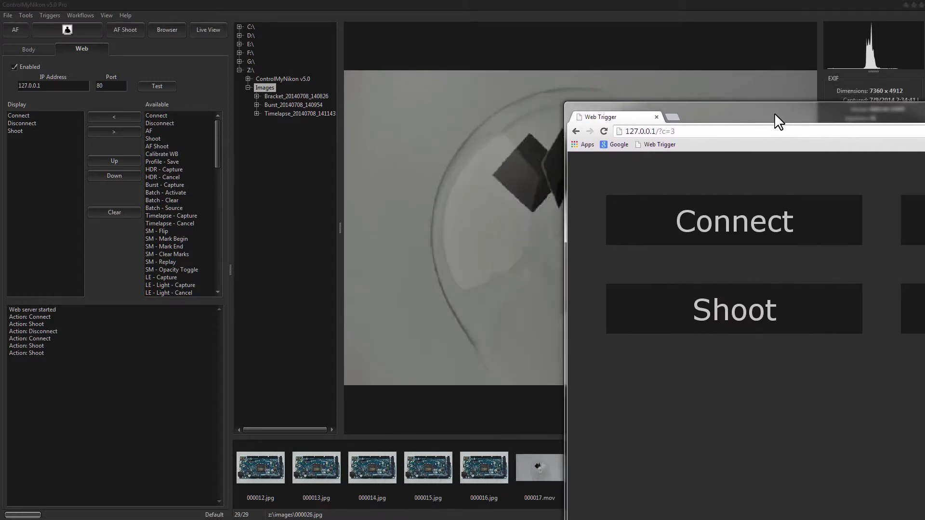
{"action": "left_click", "coordinate": [751, 304]}
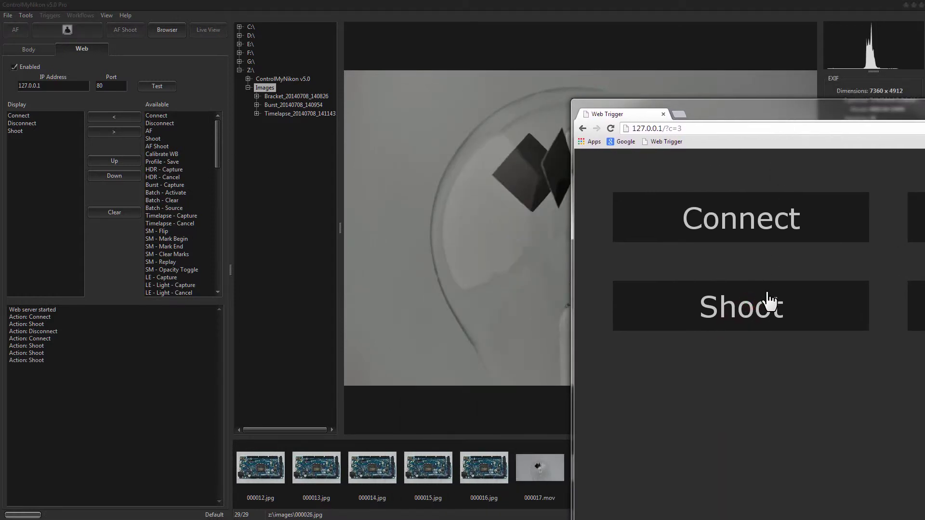
{"action": "left_click", "coordinate": [751, 308]}
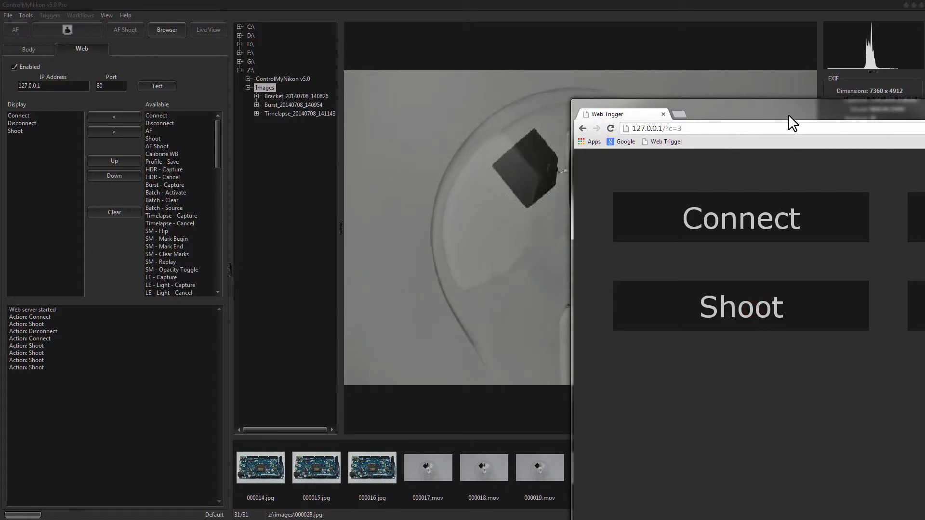
{"action": "left_click_drag", "start_coordinate": [789, 116], "coordinate": [493, 12]}
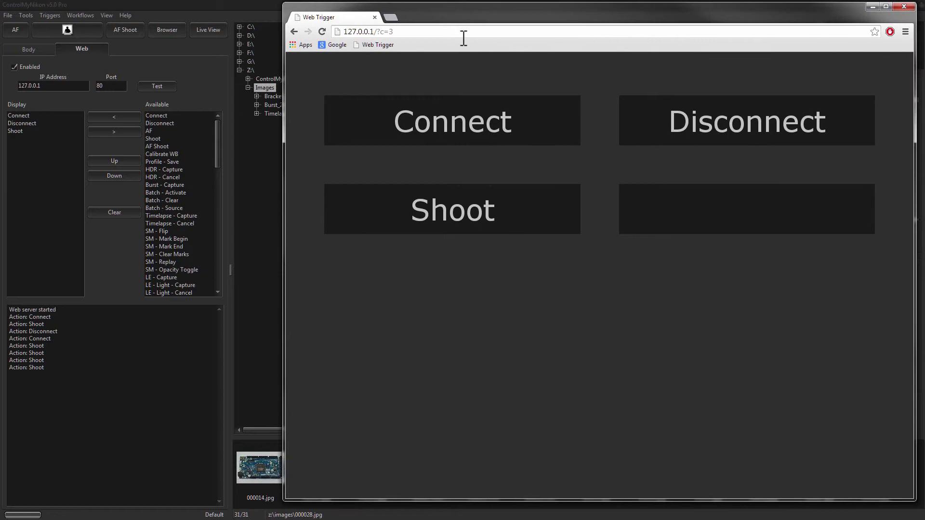
Step: Bring ControlMyNikon to the front and select, then deselect, the action log text
{"action": "left_click", "coordinate": [48, 368]}
{"action": "left_click_drag", "start_coordinate": [48, 368], "coordinate": [11, 311]}
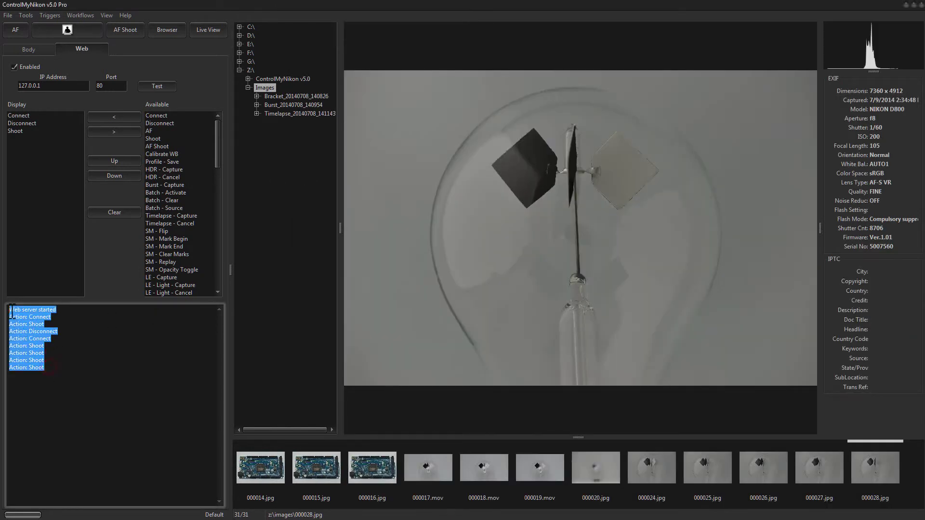
{"action": "left_click", "coordinate": [48, 332]}
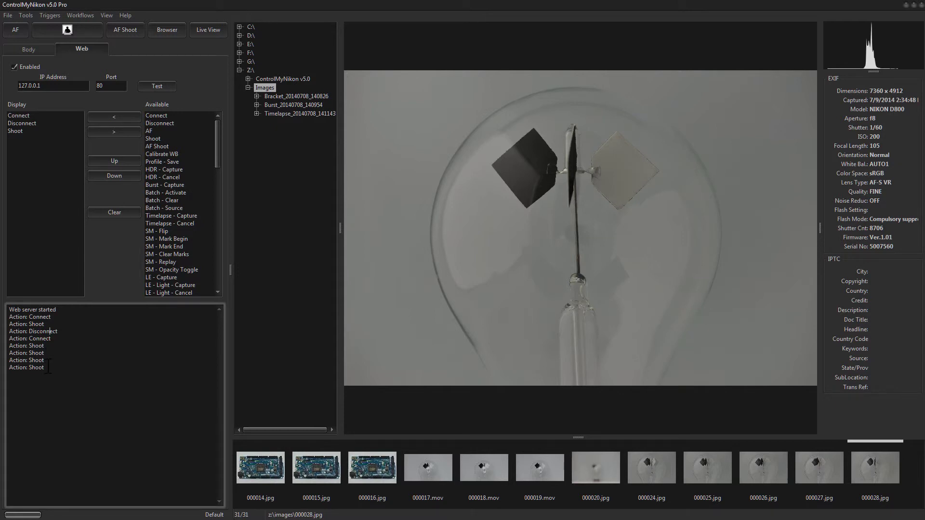
{"action": "left_click", "coordinate": [48, 369]}
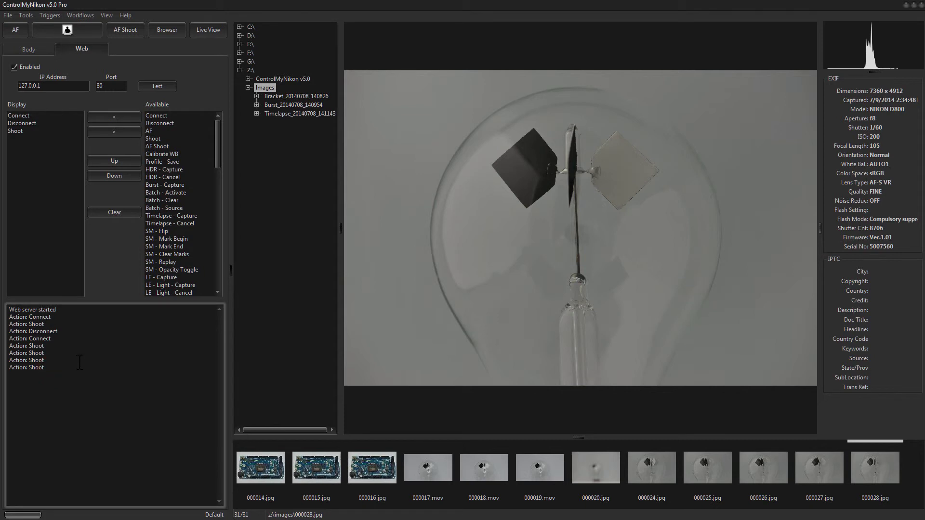